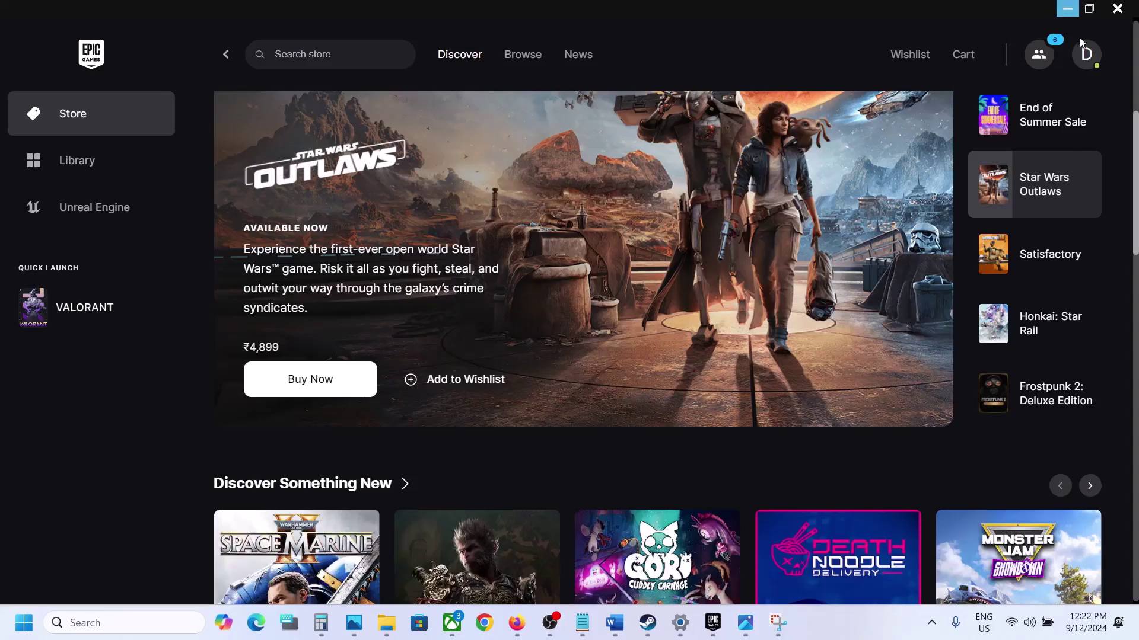
- Open the account dropdown from the profile avatar on the Discover page
{"action": "left_click", "coordinate": [1088, 59]}
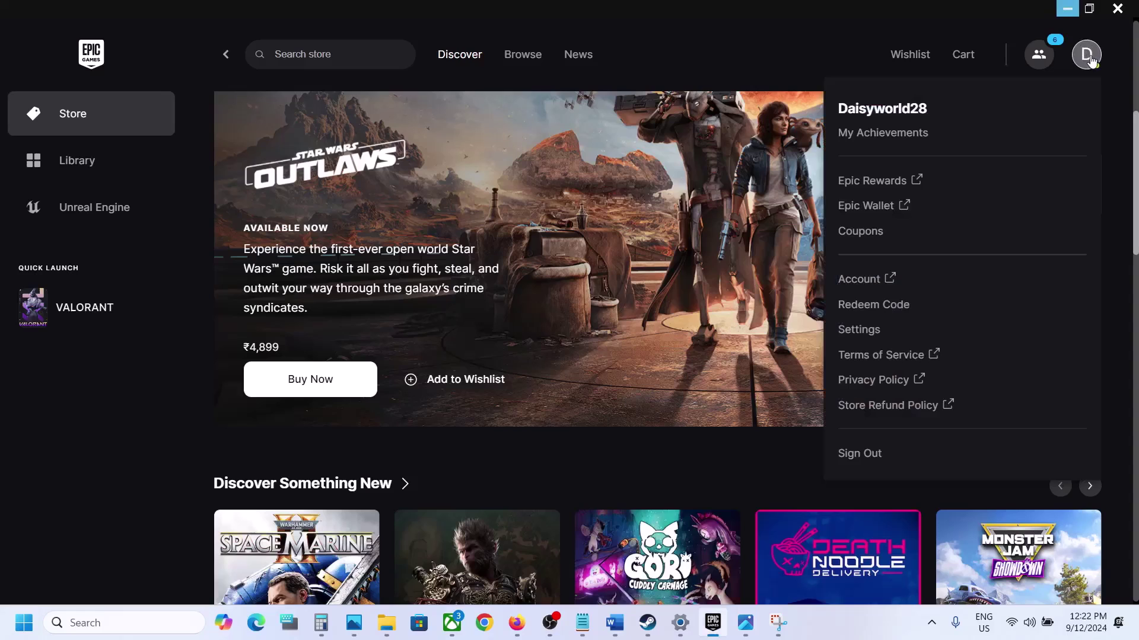
- In launcher Settings, uncheck Show Free Game Notifications and Show News and Special Offer Notifications
{"action": "left_click", "coordinate": [864, 331]}
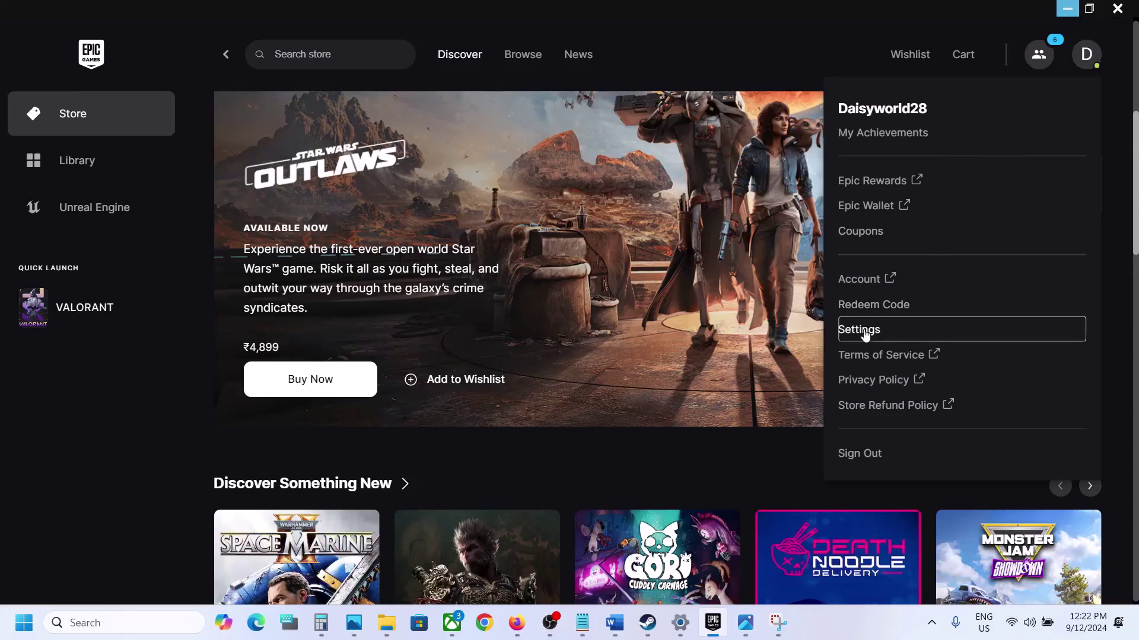
{"action": "scroll", "coordinate": [220, 337], "scroll_direction": "down", "scroll_amount": 1}
{"action": "scroll", "coordinate": [219, 337], "scroll_direction": "down", "scroll_amount": 1}
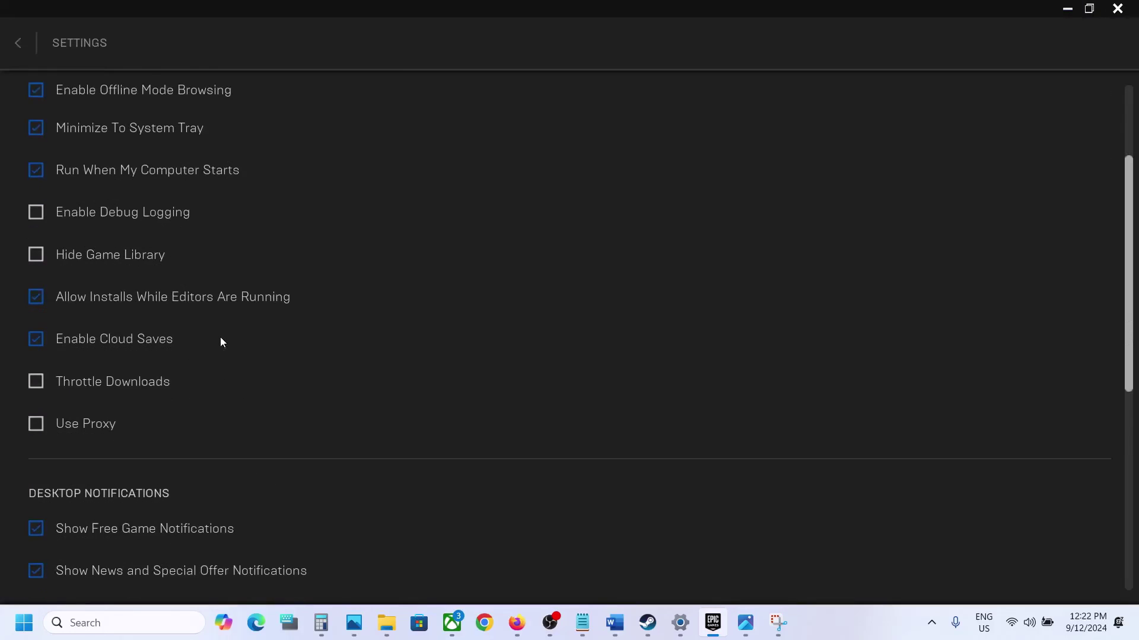
{"action": "scroll", "coordinate": [220, 337], "scroll_direction": "down", "scroll_amount": 1}
{"action": "scroll", "coordinate": [219, 337], "scroll_direction": "down", "scroll_amount": 1}
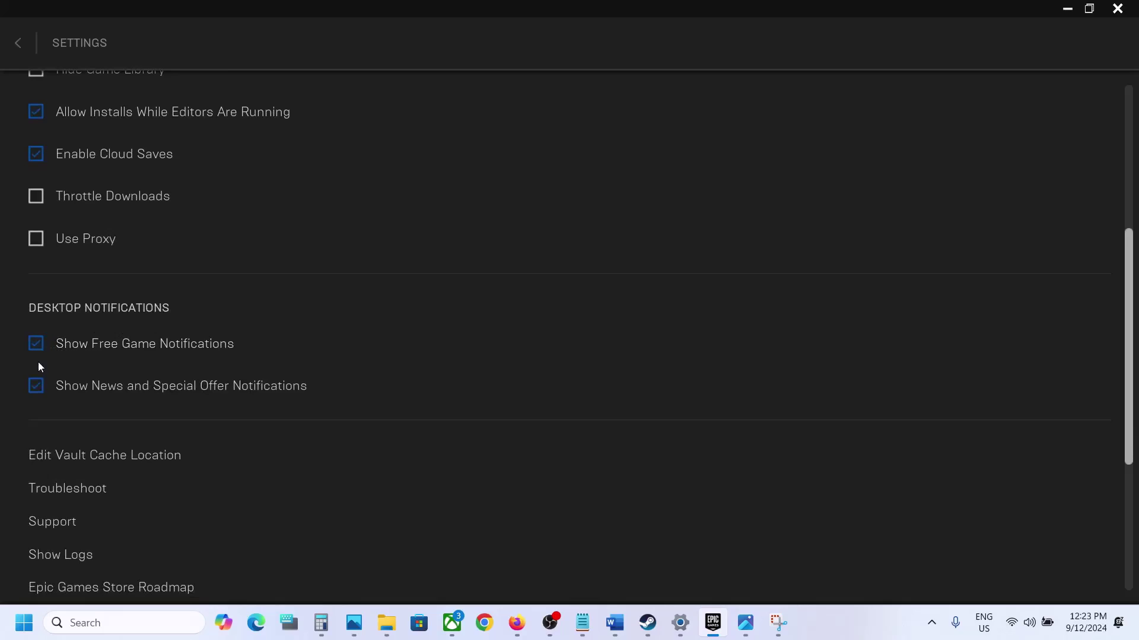
{"action": "left_click", "coordinate": [36, 345]}
{"action": "left_click", "coordinate": [35, 386]}
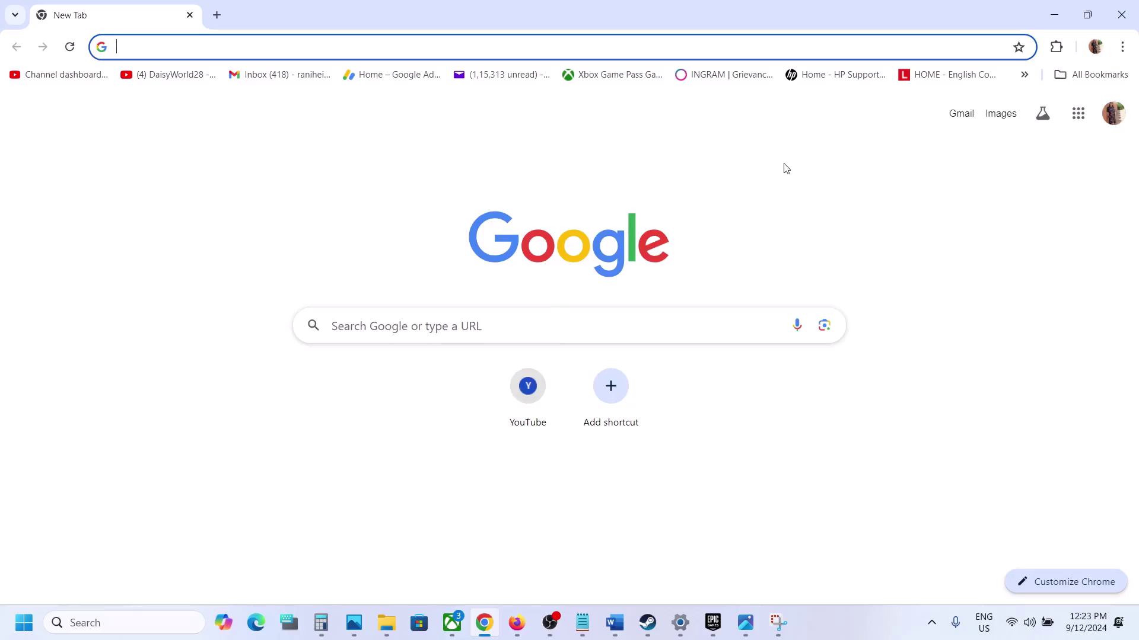
- Open Chrome's Settings from the three-dot menu
{"action": "left_click", "coordinate": [1123, 46]}
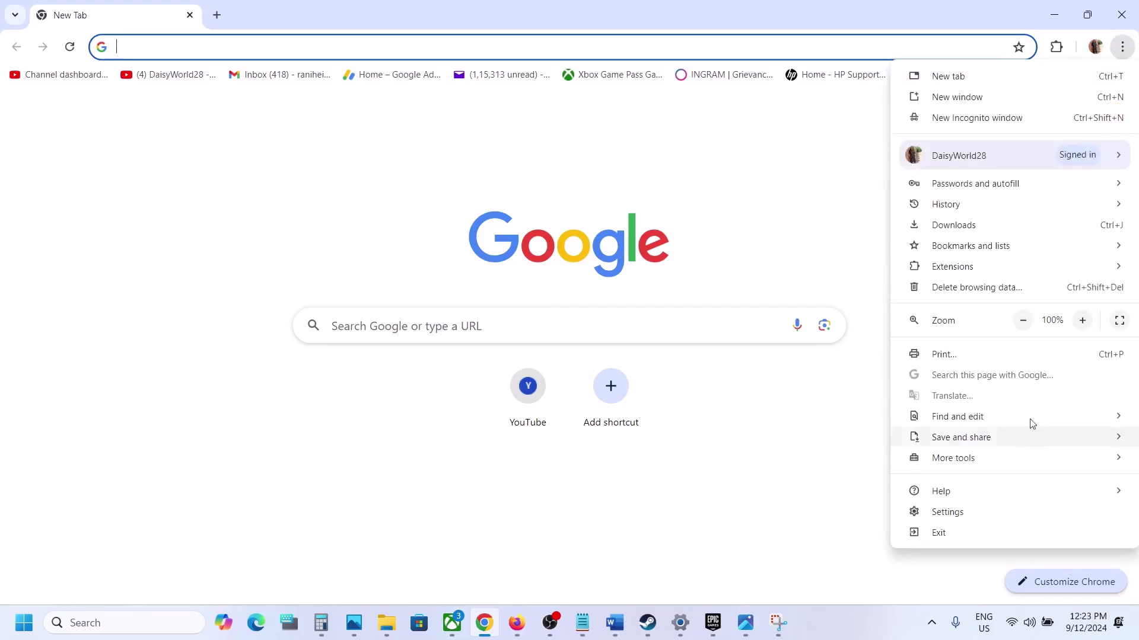
{"action": "left_click", "coordinate": [972, 514]}
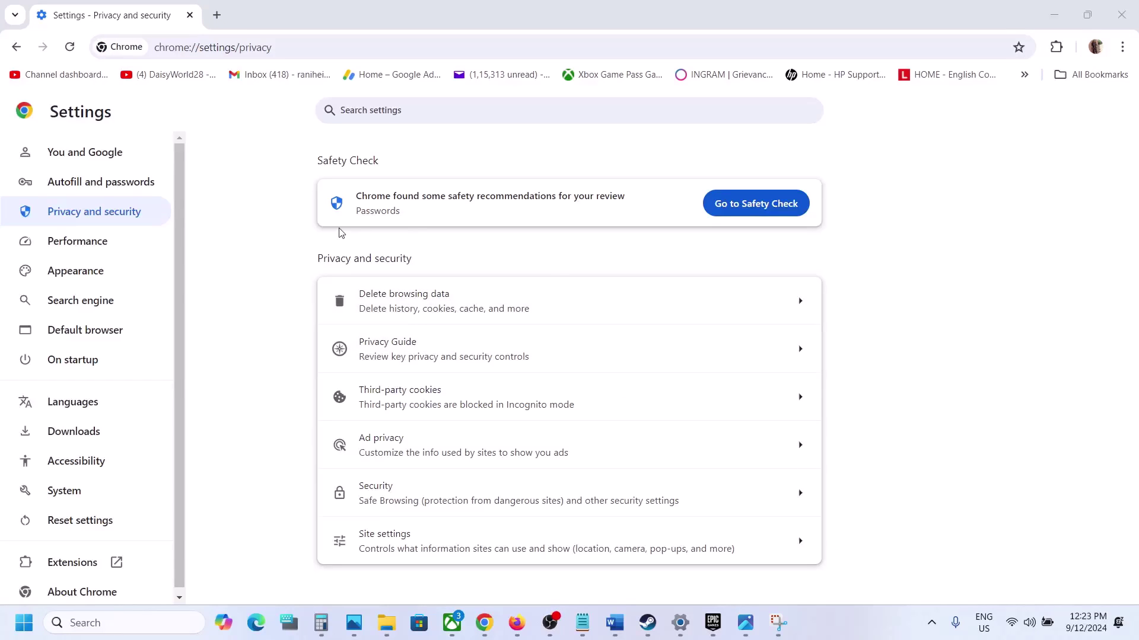
- Go to Privacy and security, then Site settings
{"action": "left_click", "coordinate": [104, 222]}
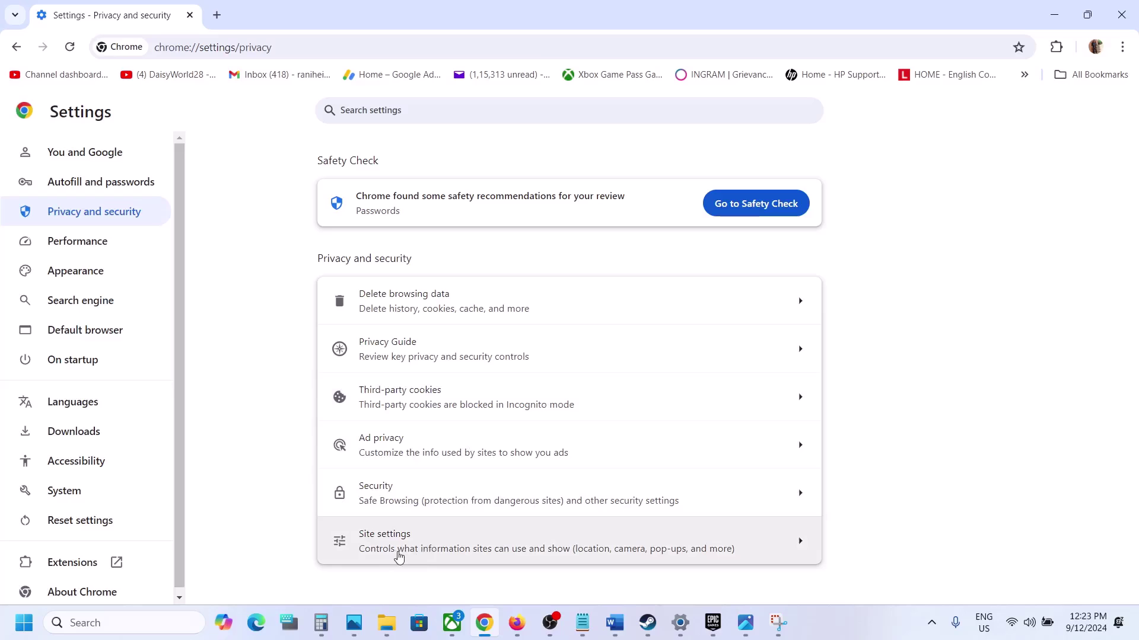
{"action": "left_click", "coordinate": [419, 548]}
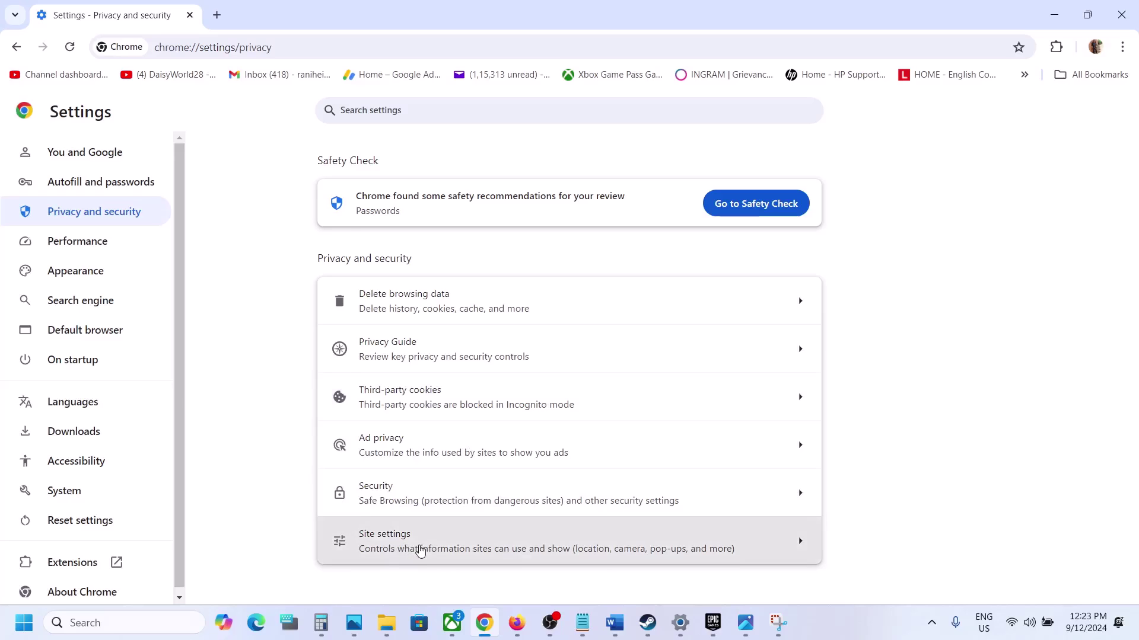
{"action": "scroll", "coordinate": [481, 513], "scroll_direction": "down", "scroll_amount": 2}
{"action": "scroll", "coordinate": [480, 514], "scroll_direction": "down", "scroll_amount": 3}
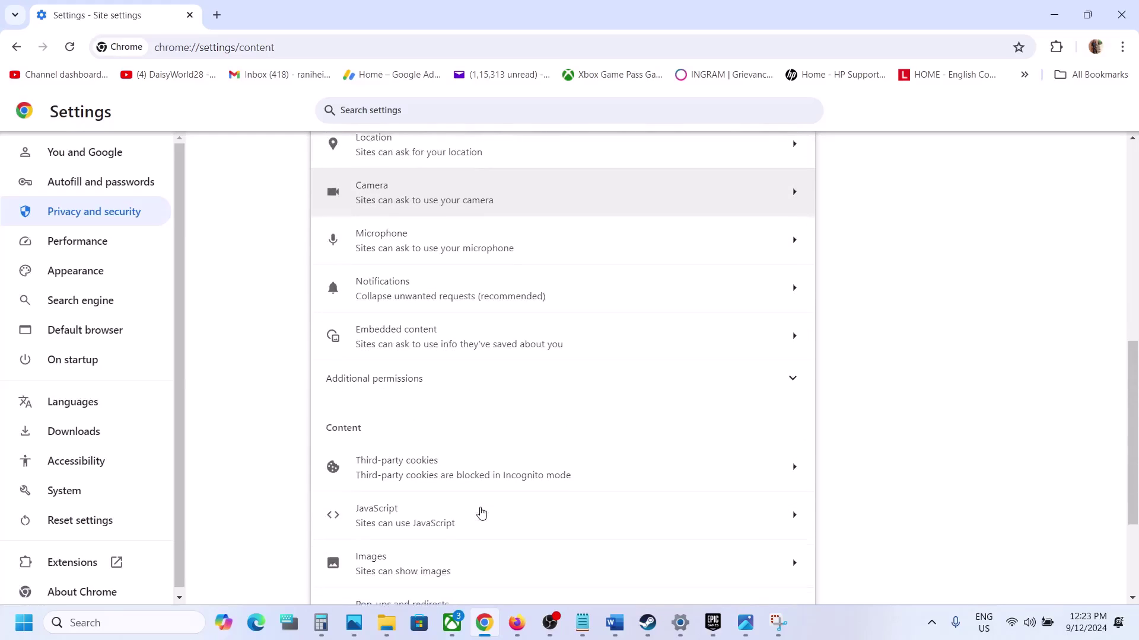
{"action": "scroll", "coordinate": [480, 514], "scroll_direction": "down", "scroll_amount": 1}
{"action": "scroll", "coordinate": [481, 514], "scroll_direction": "down", "scroll_amount": 1}
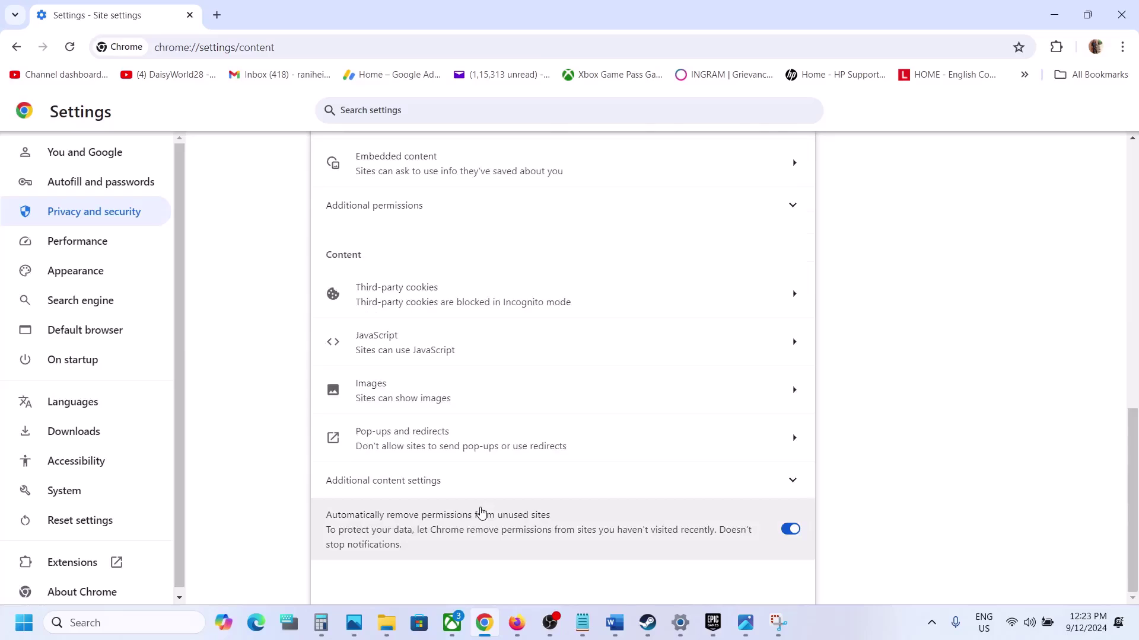
{"action": "scroll", "coordinate": [475, 429], "scroll_direction": "up", "scroll_amount": 1}
{"action": "scroll", "coordinate": [476, 428], "scroll_direction": "up", "scroll_amount": 1}
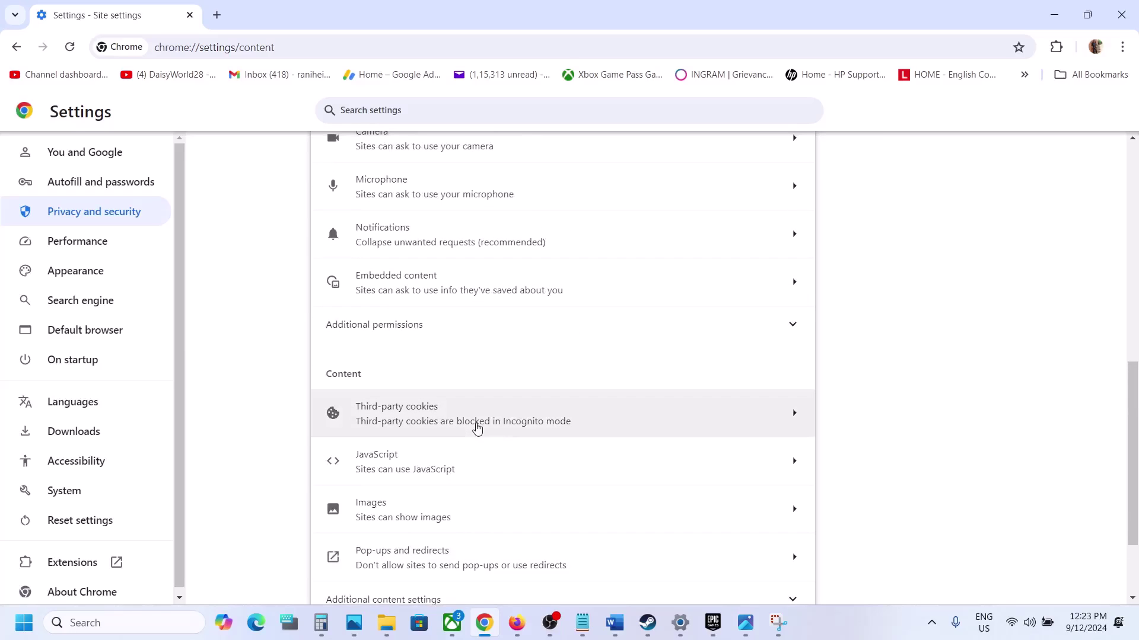
{"action": "scroll", "coordinate": [476, 428], "scroll_direction": "up", "scroll_amount": 1}
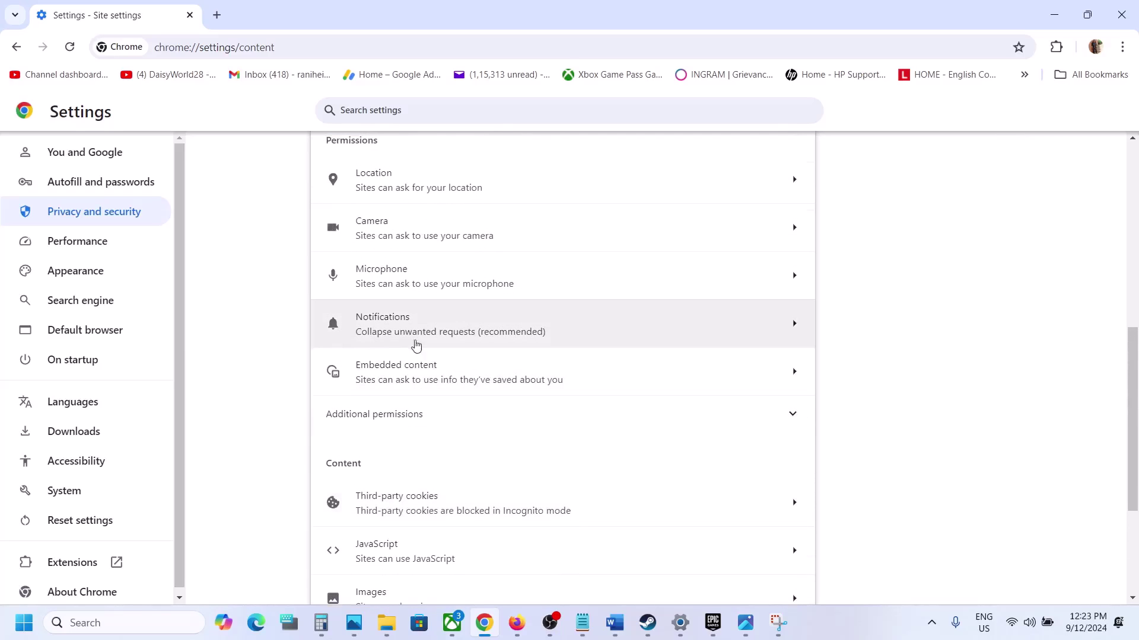
- Remove store.epicgames.com from the Allowed list in Notifications settings
{"action": "left_click", "coordinate": [449, 332]}
{"action": "scroll", "coordinate": [553, 416], "scroll_direction": "down", "scroll_amount": 3}
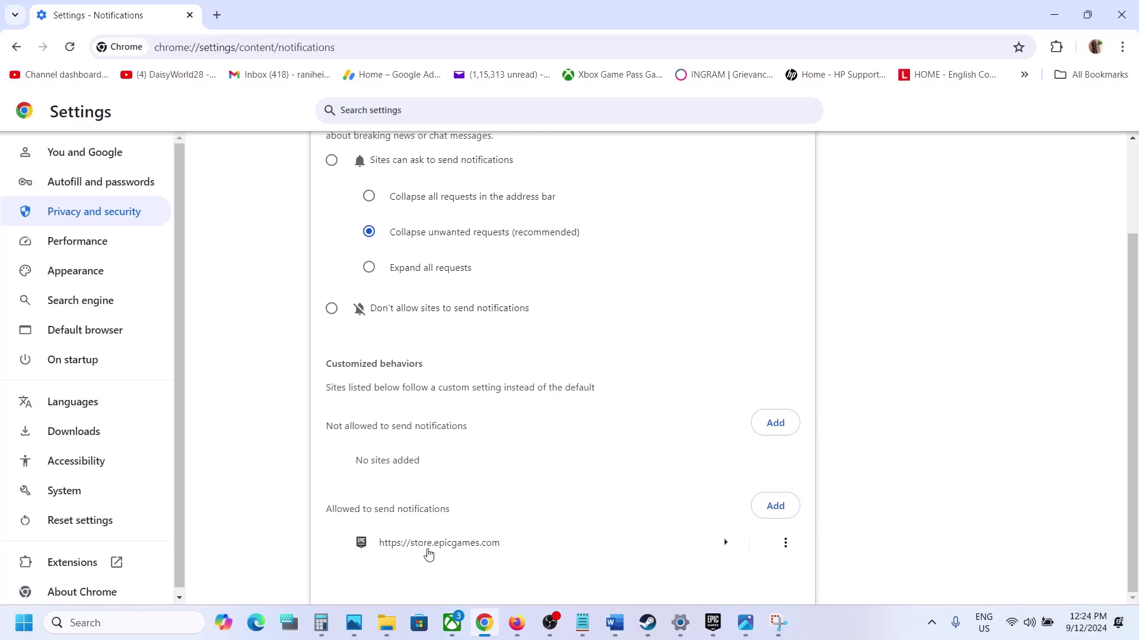
{"action": "left_click", "coordinate": [786, 545]}
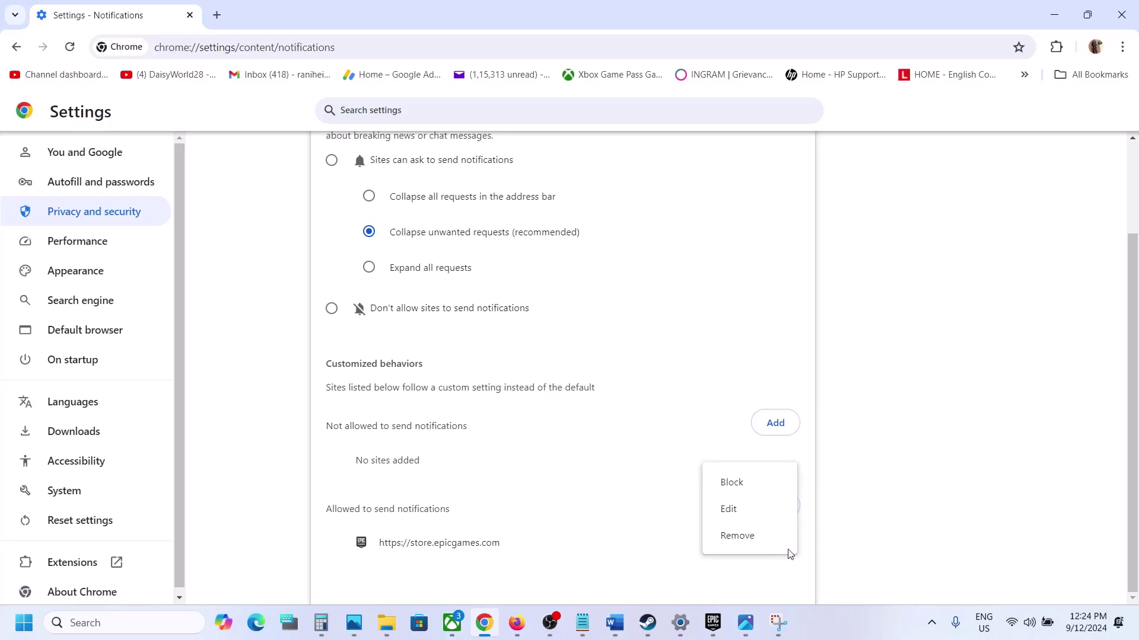
{"action": "left_click", "coordinate": [752, 537]}
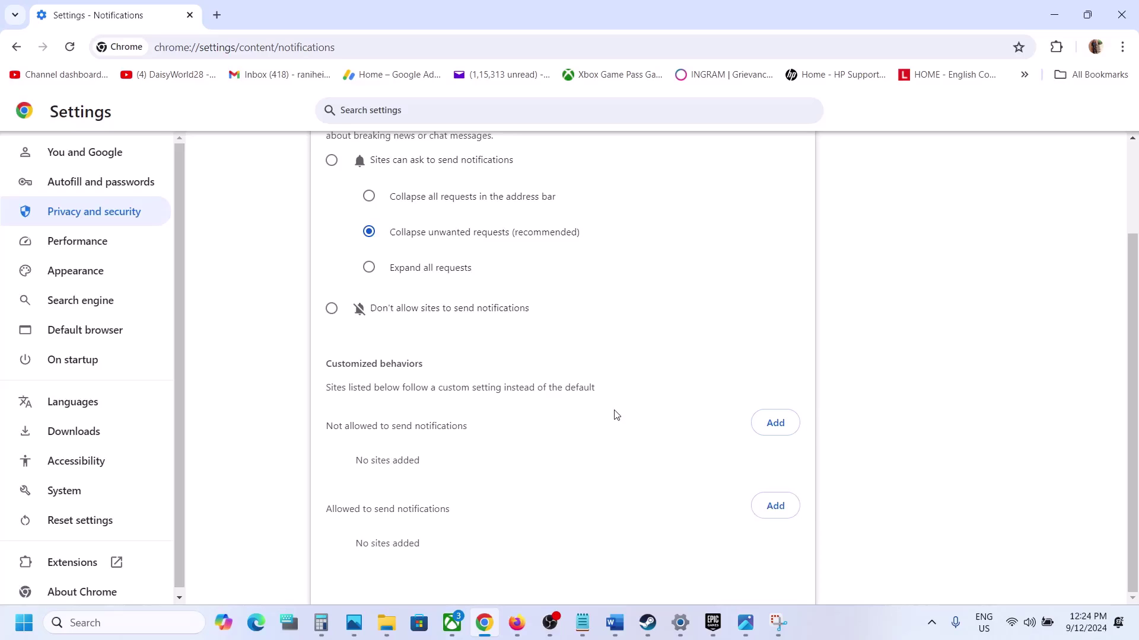
{"action": "scroll", "coordinate": [614, 415], "scroll_direction": "up", "scroll_amount": 1}
{"action": "scroll", "coordinate": [614, 415], "scroll_direction": "up", "scroll_amount": 1}
{"action": "scroll", "coordinate": [615, 416], "scroll_direction": "up", "scroll_amount": 1}
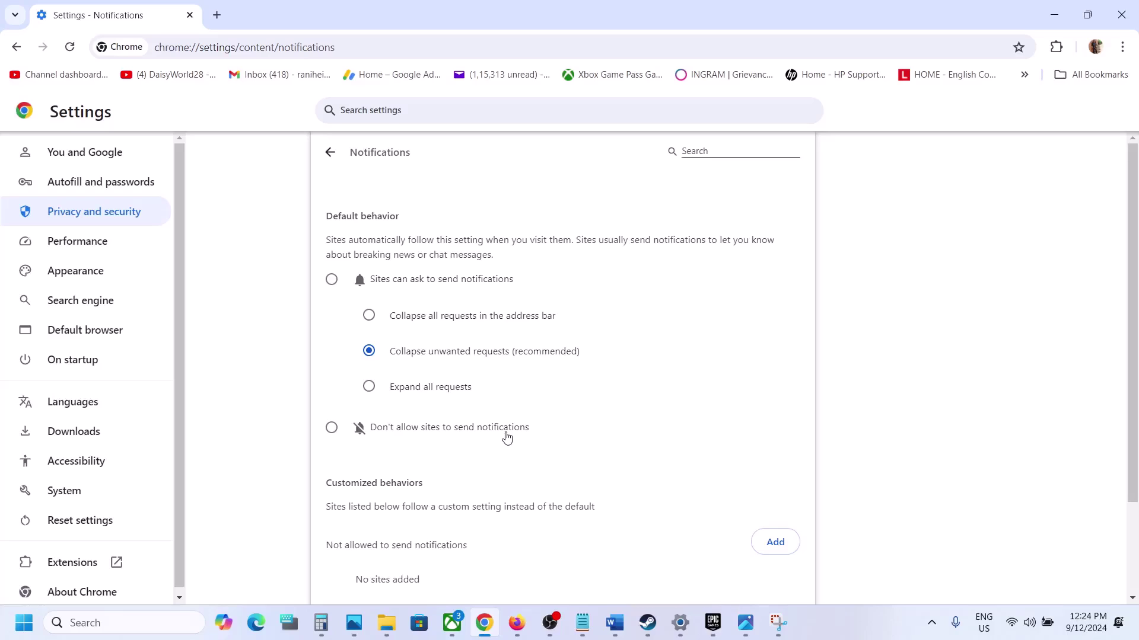
{"action": "scroll", "coordinate": [505, 436], "scroll_direction": "down", "scroll_amount": 3}
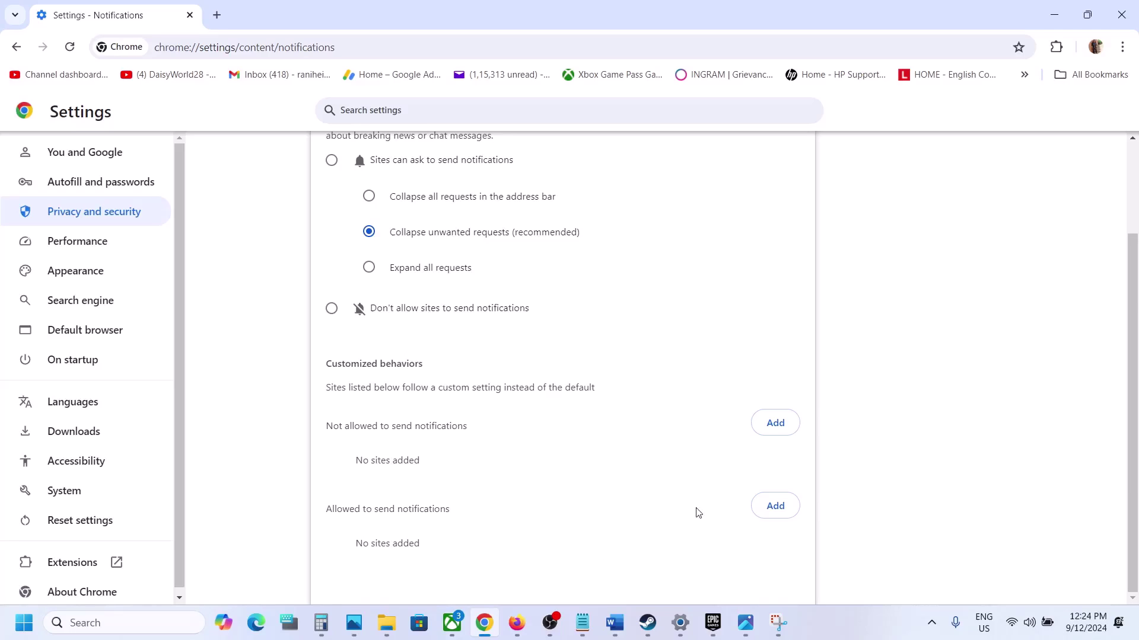
- Return to the Epic Games Launcher, leave Settings, and close the account menu
{"action": "left_click", "coordinate": [713, 623]}
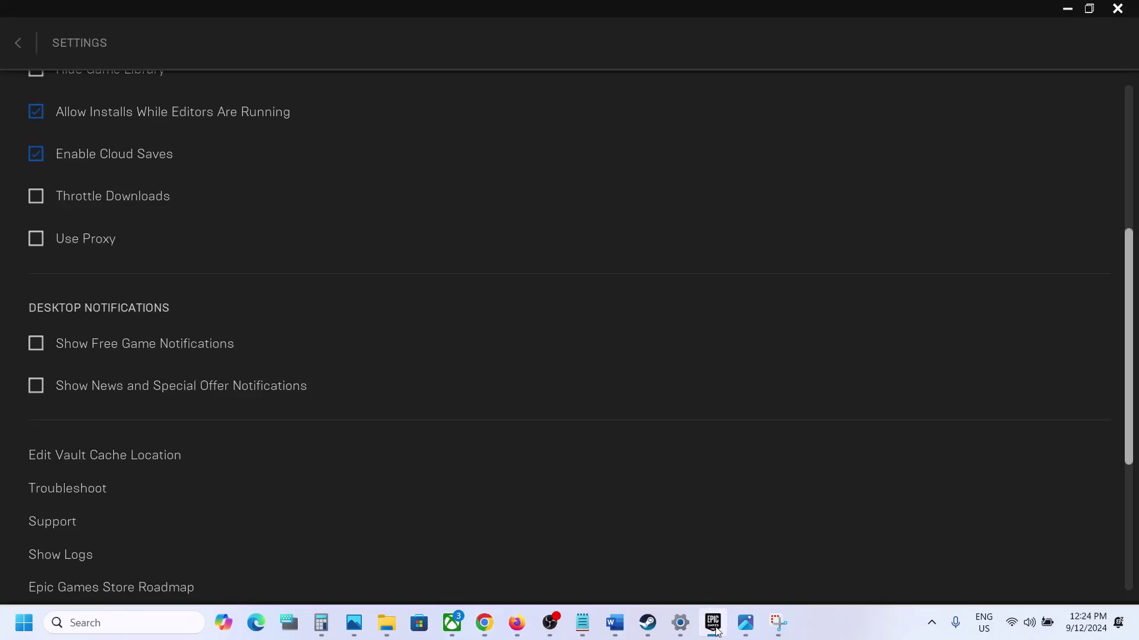
{"action": "left_click", "coordinate": [18, 44]}
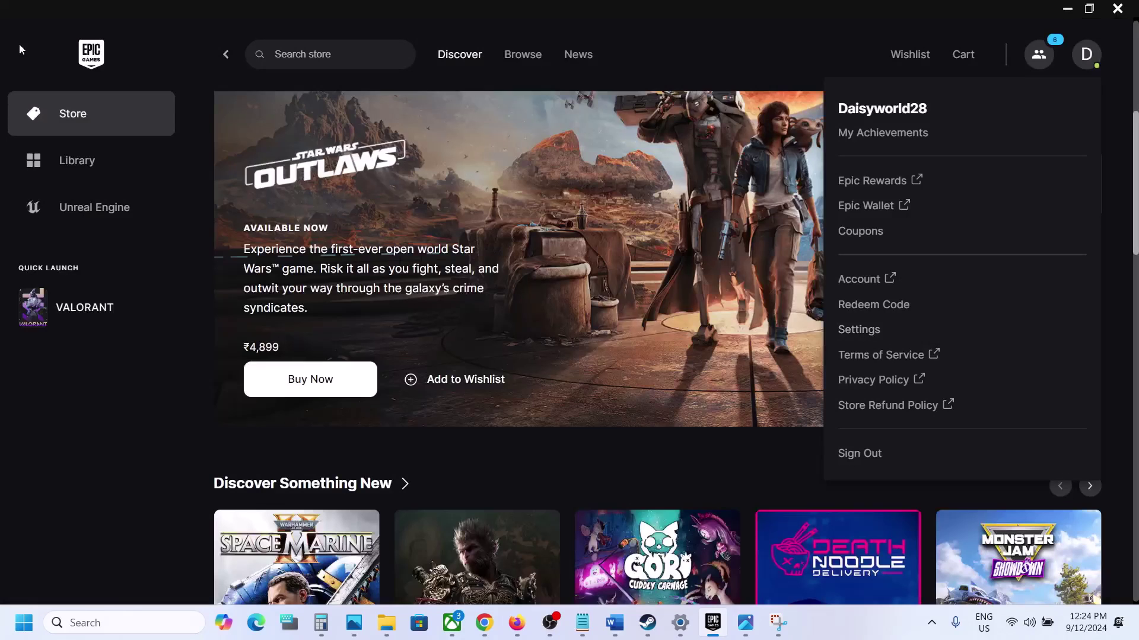
{"action": "left_click", "coordinate": [755, 471]}
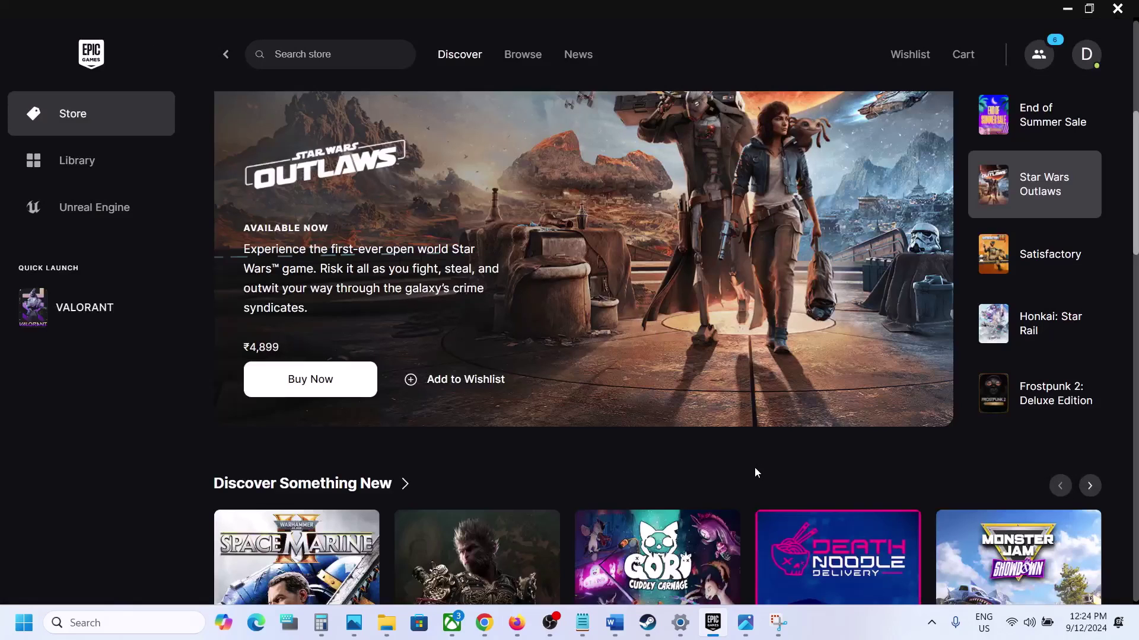